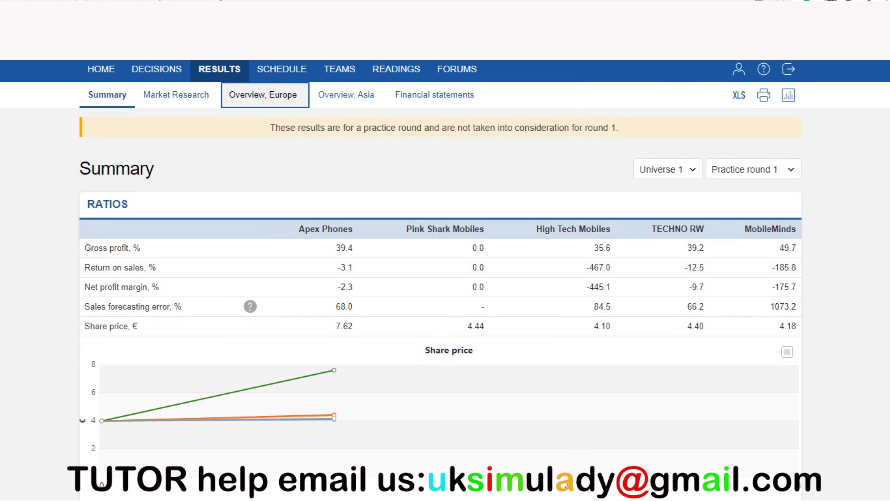
Set this round's own R&D investment to 3000 k€ for performance and 3000 k€ for battery life.
{"action": "scroll", "coordinate": [445, 280], "scroll_direction": "down", "scroll_amount": 12}
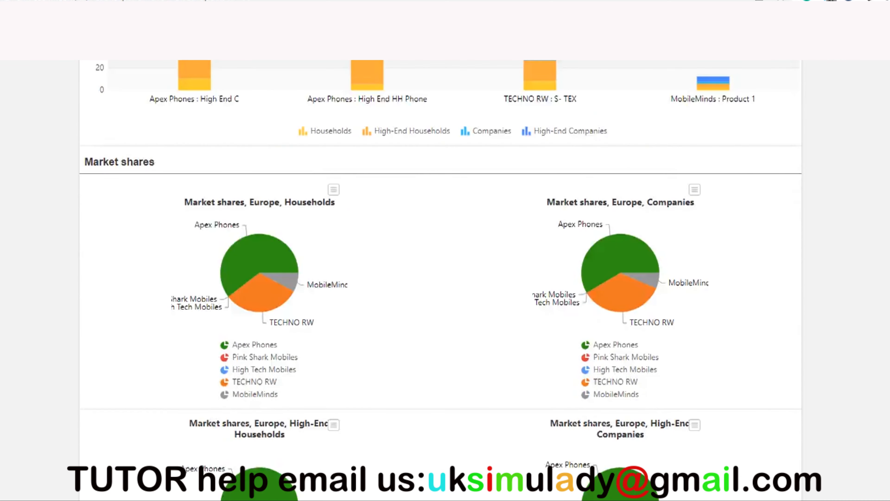
{"action": "scroll", "coordinate": [441, 281], "scroll_direction": "down", "scroll_amount": 15}
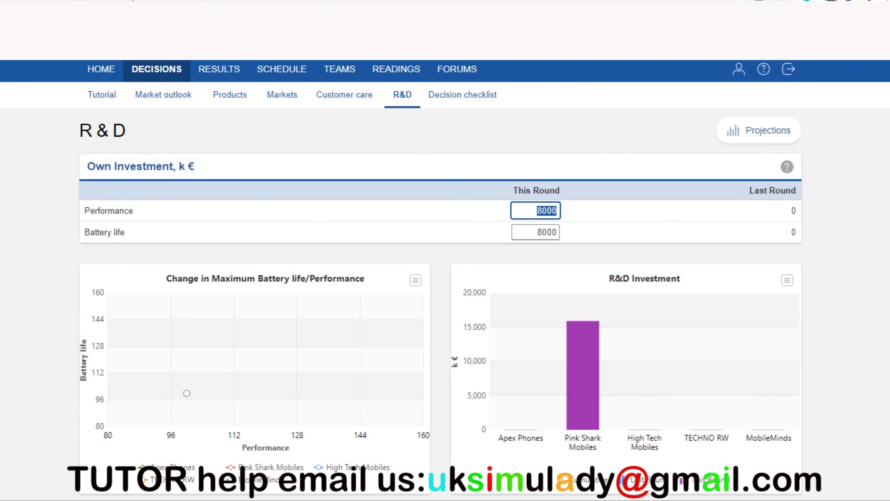
{"action": "type", "text": "3000"}
{"action": "key", "text": "Tab"}
{"action": "type", "text": "3000"}
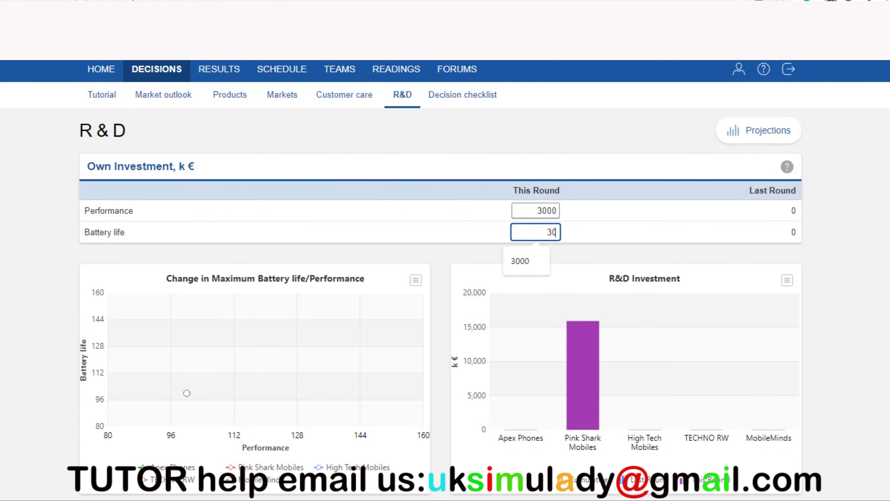
{"action": "key", "text": "Tab"}
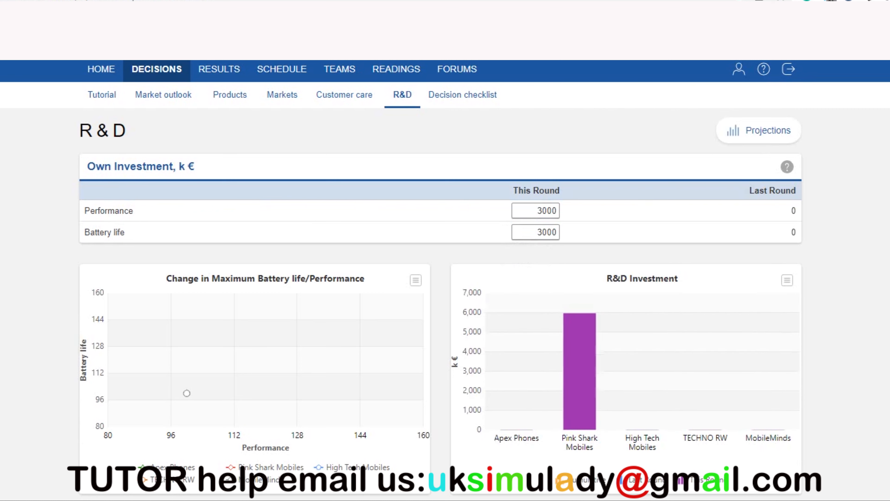
Examine the R&D investment chart and the projected income statement for Europe and Asia.
{"action": "scroll", "coordinate": [581, 224], "scroll_direction": "down", "scroll_amount": 4}
{"action": "scroll", "coordinate": [580, 224], "scroll_direction": "up", "scroll_amount": 4}
{"action": "scroll", "coordinate": [580, 224], "scroll_direction": "down", "scroll_amount": 4}
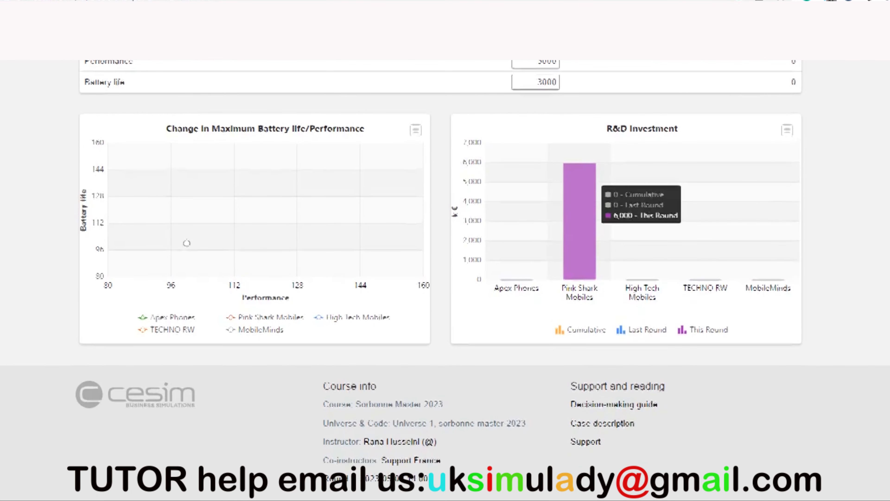
{"action": "scroll", "coordinate": [580, 225], "scroll_direction": "up", "scroll_amount": 4}
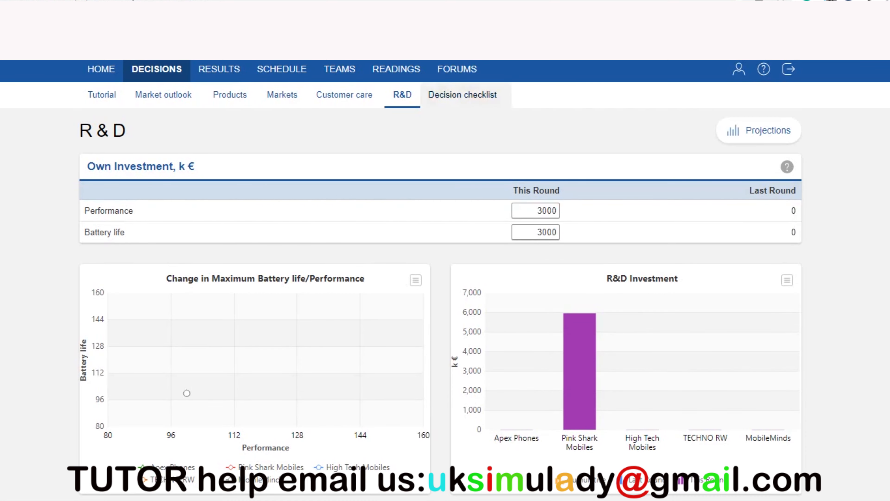
{"action": "left_click", "coordinate": [759, 130]}
{"action": "scroll", "coordinate": [445, 280], "scroll_direction": "down", "scroll_amount": 8}
{"action": "scroll", "coordinate": [445, 281], "scroll_direction": "up", "scroll_amount": 8}
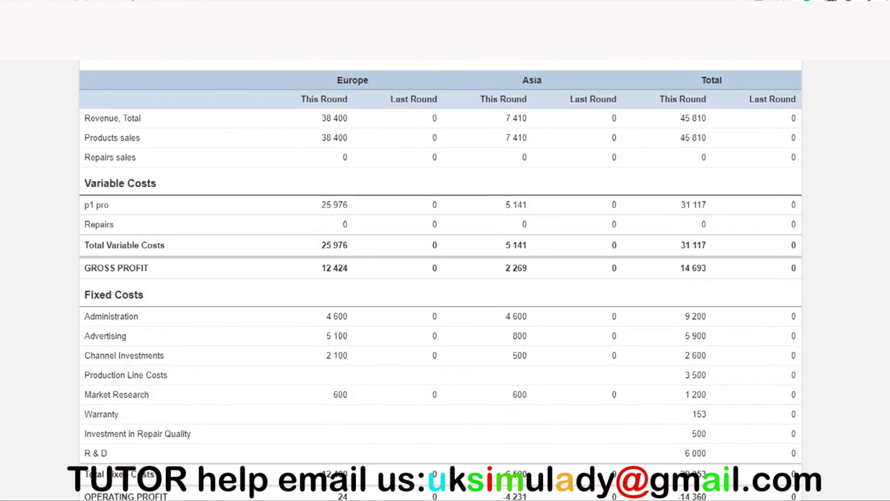
{"action": "left_click", "coordinate": [778, 146]}
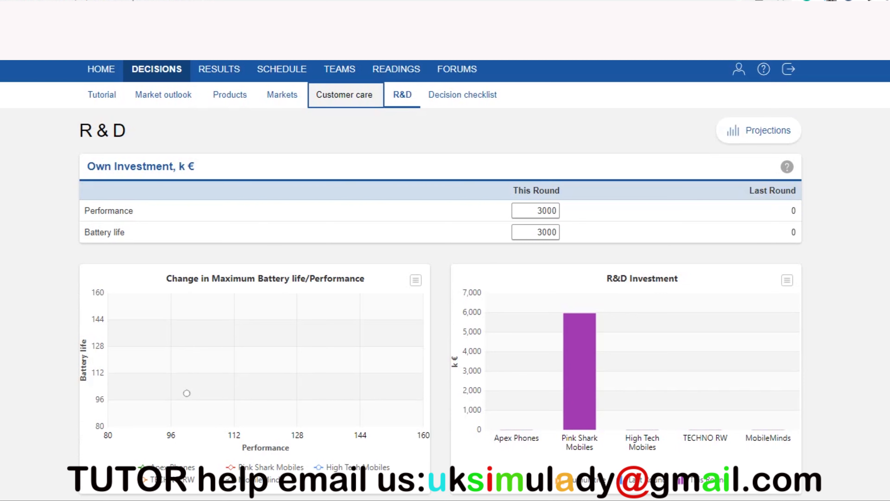
Open the customer care decisions and set this round's repairs sales forecast for Europe to 10 k units.
{"action": "left_click", "coordinate": [344, 94]}
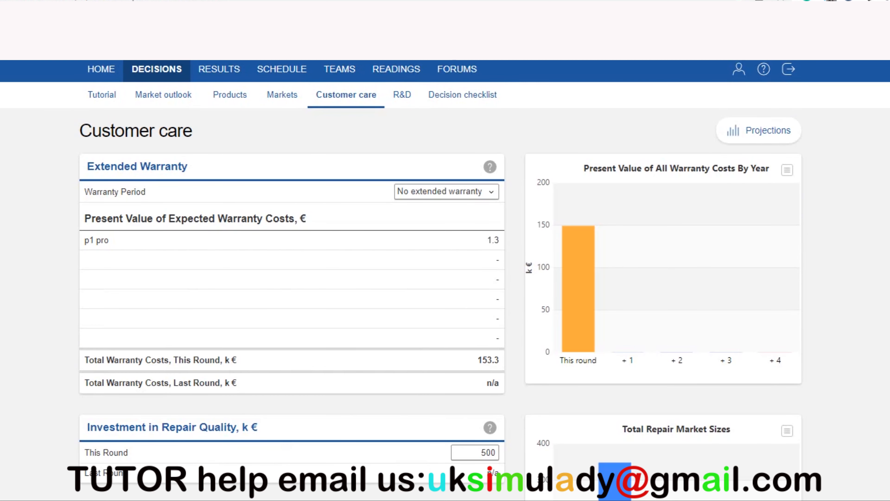
{"action": "scroll", "coordinate": [578, 105], "scroll_direction": "down", "scroll_amount": 8}
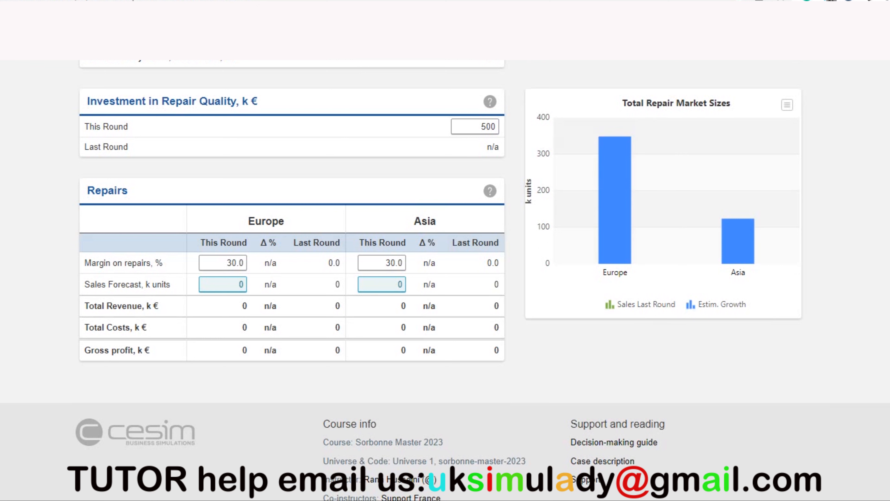
{"action": "double_click", "coordinate": [231, 284]}
{"action": "type", "text": "5"}
{"action": "left_click", "coordinate": [227, 222]}
{"action": "left_click", "coordinate": [228, 284]}
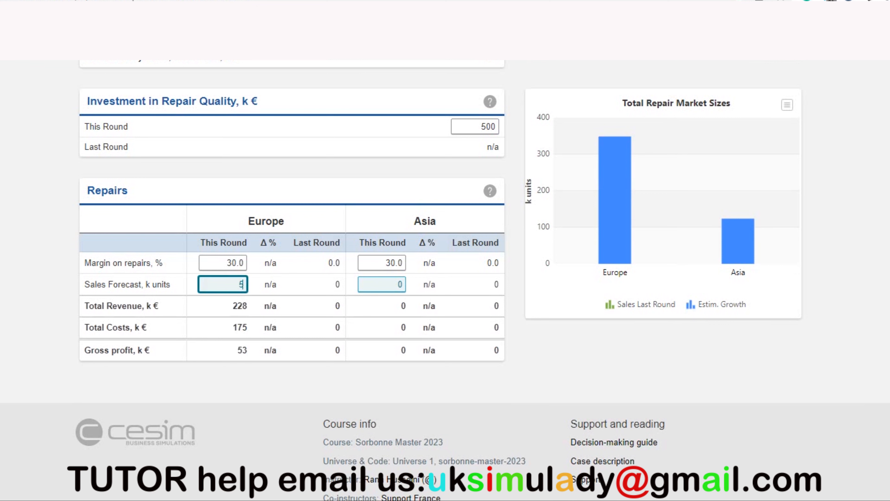
{"action": "key", "text": "BackSpace"}
{"action": "type", "text": "10"}
{"action": "key", "text": "Tab"}
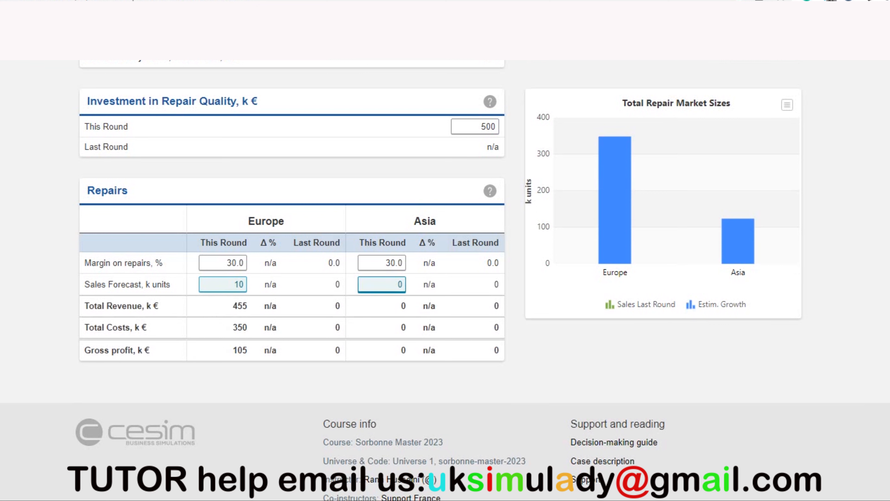
Set this round's repairs sales forecast to 20 k units for both Asia and Europe.
{"action": "left_click", "coordinate": [490, 191]}
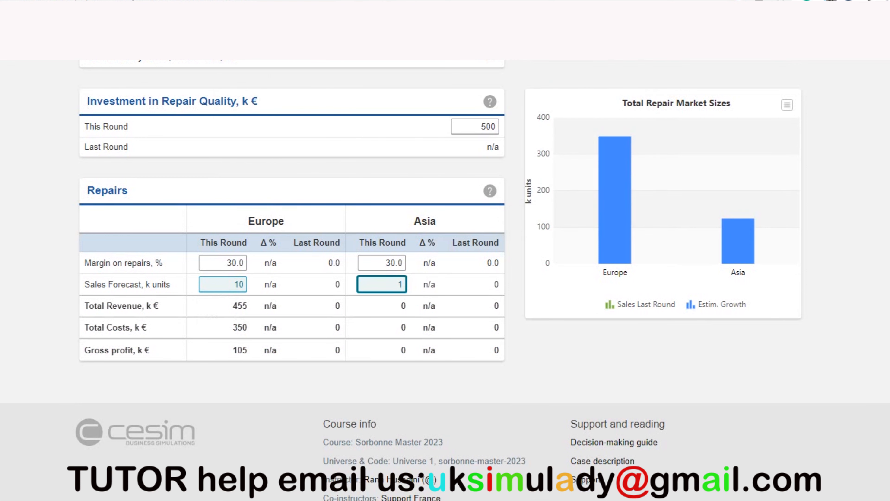
{"action": "key", "text": "BackSpace"}
{"action": "type", "text": "20"}
{"action": "left_click", "coordinate": [223, 284]}
{"action": "type", "text": "20"}
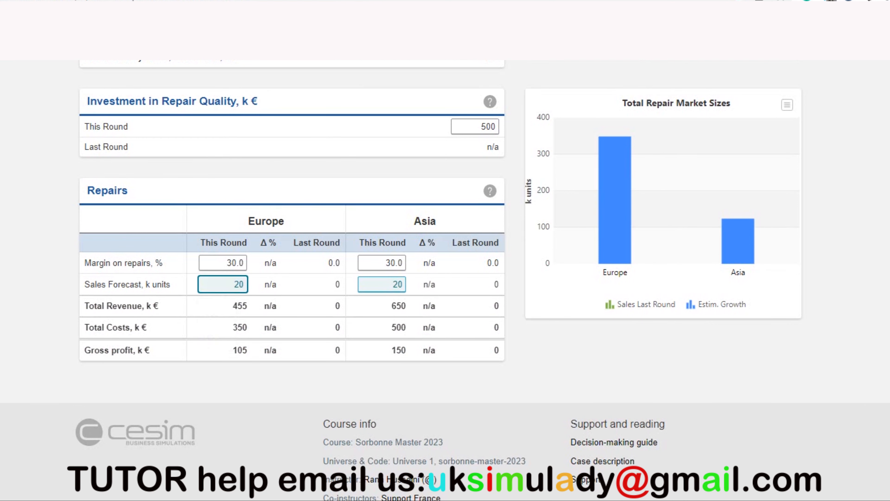
{"action": "left_click", "coordinate": [215, 339]}
Review the customer care decisions, and examine the repairs sales, costs and profit lines in the projected income statement.
{"action": "scroll", "coordinate": [292, 275], "scroll_direction": "up", "scroll_amount": 1}
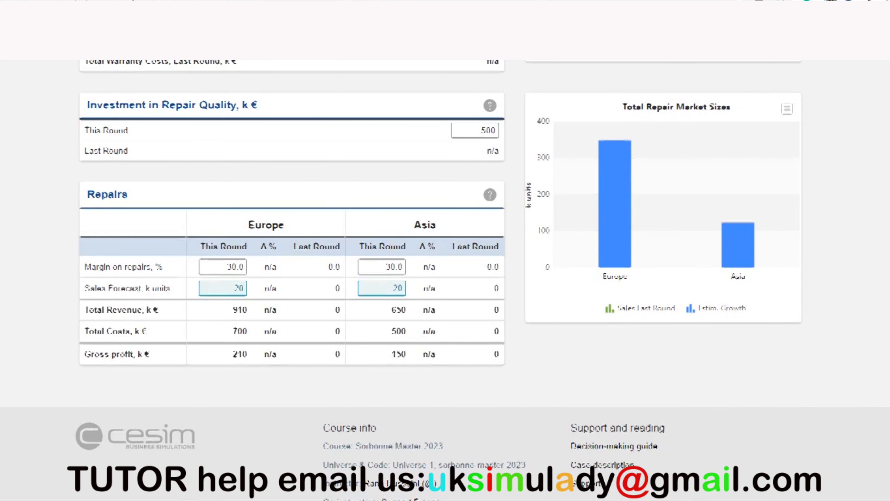
{"action": "scroll", "coordinate": [445, 281], "scroll_direction": "up", "scroll_amount": 5}
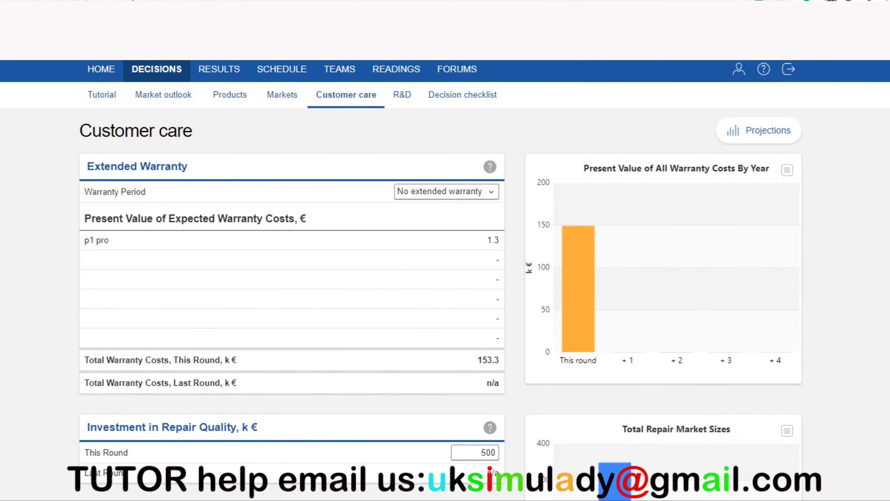
{"action": "scroll", "coordinate": [445, 280], "scroll_direction": "down", "scroll_amount": 1}
{"action": "scroll", "coordinate": [445, 281], "scroll_direction": "down", "scroll_amount": 6}
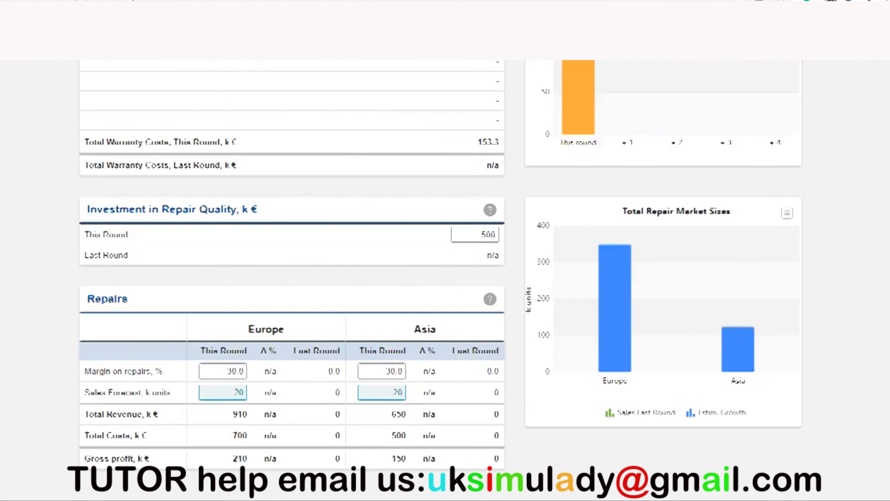
{"action": "scroll", "coordinate": [445, 281], "scroll_direction": "up", "scroll_amount": 6}
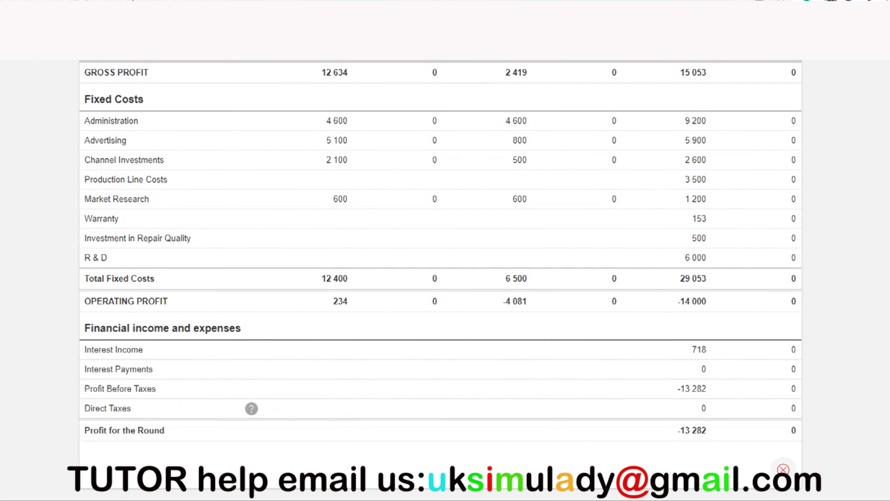
{"action": "scroll", "coordinate": [441, 281], "scroll_direction": "down", "scroll_amount": 1}
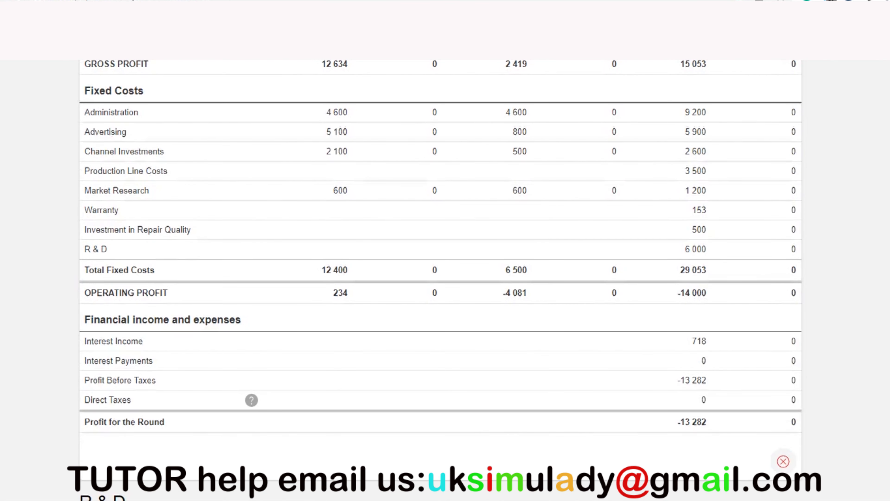
{"action": "scroll", "coordinate": [441, 280], "scroll_direction": "up", "scroll_amount": 5}
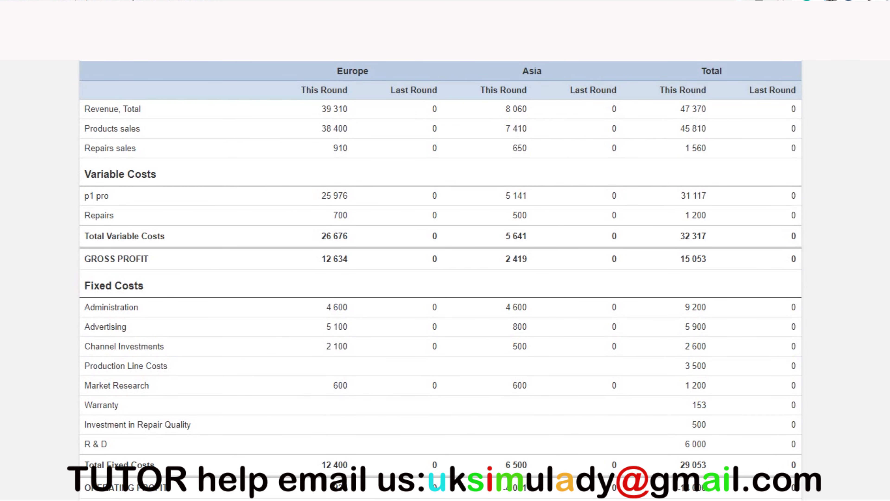
{"action": "scroll", "coordinate": [441, 281], "scroll_direction": "down", "scroll_amount": 4}
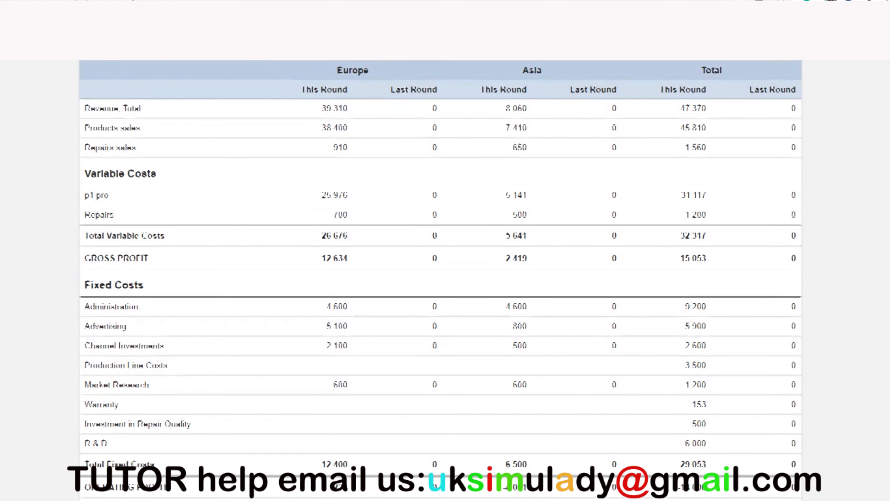
{"action": "scroll", "coordinate": [441, 281], "scroll_direction": "up", "scroll_amount": 3}
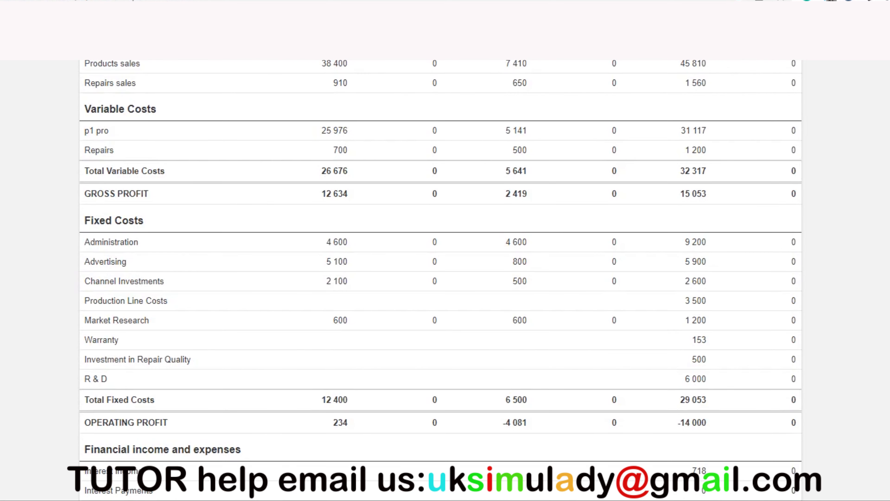
{"action": "scroll", "coordinate": [441, 280], "scroll_direction": "up", "scroll_amount": 7}
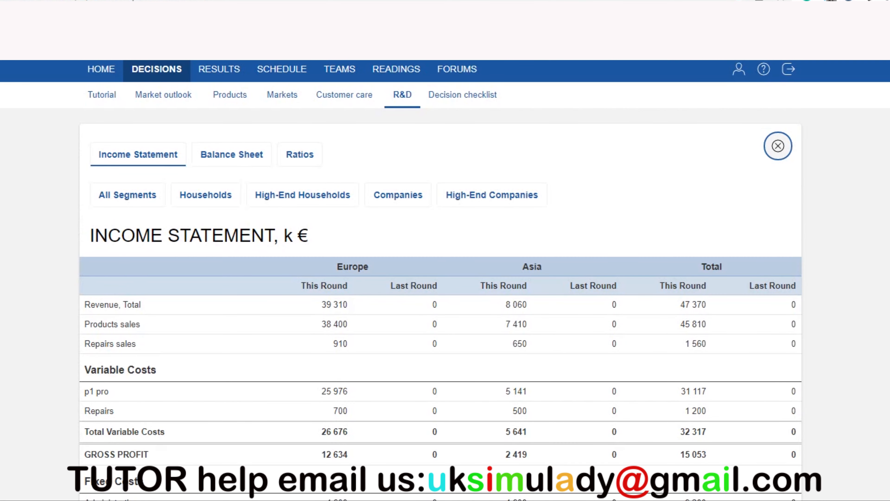
{"action": "scroll", "coordinate": [441, 280], "scroll_direction": "down", "scroll_amount": 9}
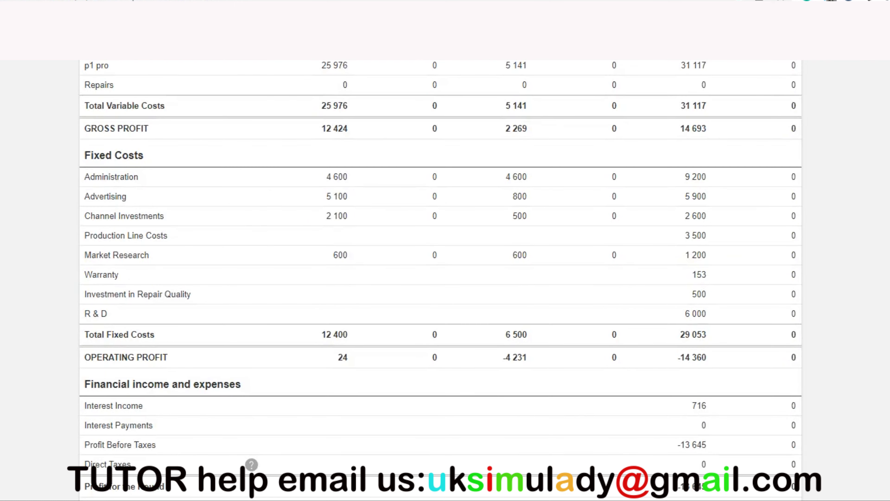
{"action": "scroll", "coordinate": [441, 281], "scroll_direction": "up", "scroll_amount": 10}
Open the market decisions, review their projected income statement down to the profit for the round, and close the projections.
{"action": "left_click", "coordinate": [282, 95]}
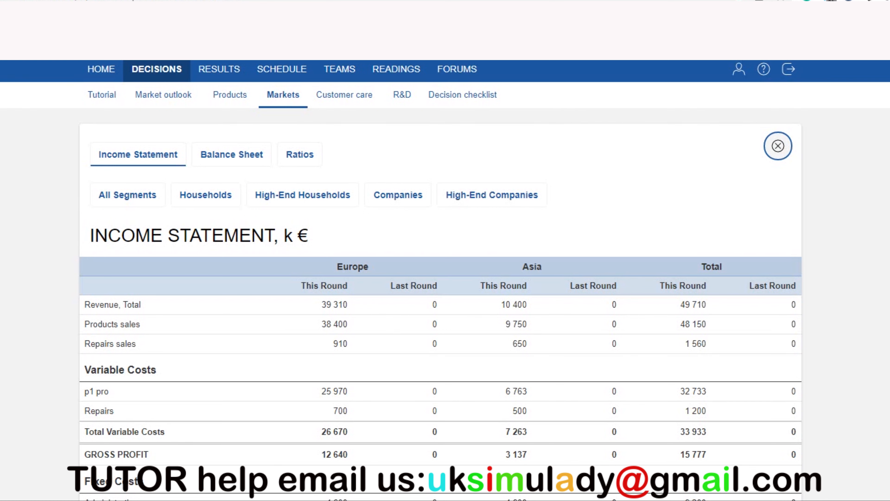
{"action": "scroll", "coordinate": [445, 281], "scroll_direction": "down", "scroll_amount": 7}
{"action": "scroll", "coordinate": [445, 281], "scroll_direction": "down", "scroll_amount": 7}
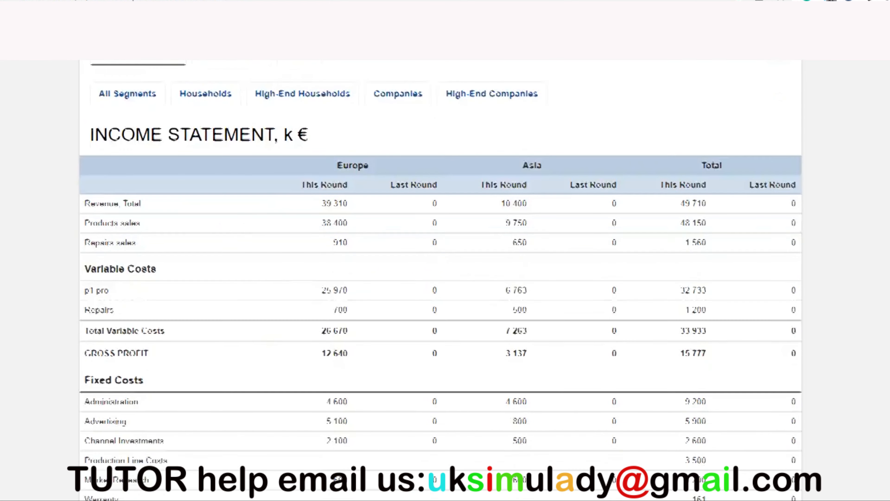
{"action": "scroll", "coordinate": [445, 281], "scroll_direction": "up", "scroll_amount": 7}
{"action": "left_click", "coordinate": [778, 146]}
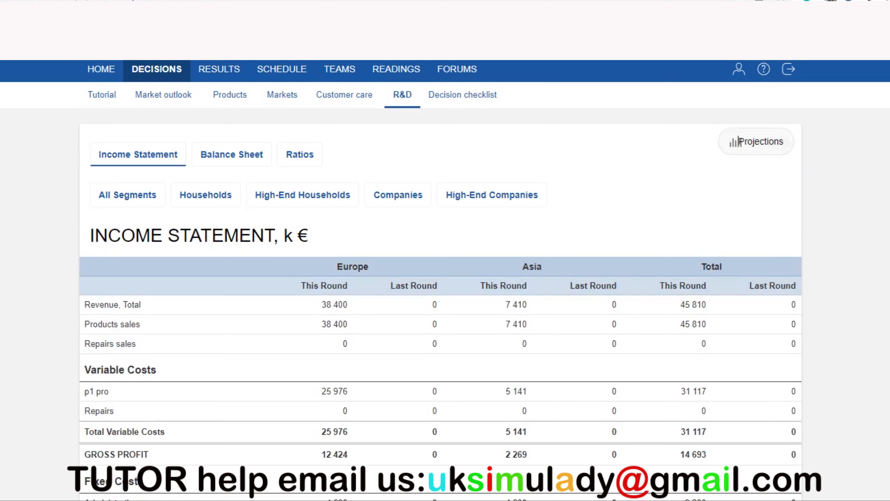
Review the customer care decisions, and open p1 pro's sales price in the Europe market for editing.
{"action": "left_click", "coordinate": [344, 95]}
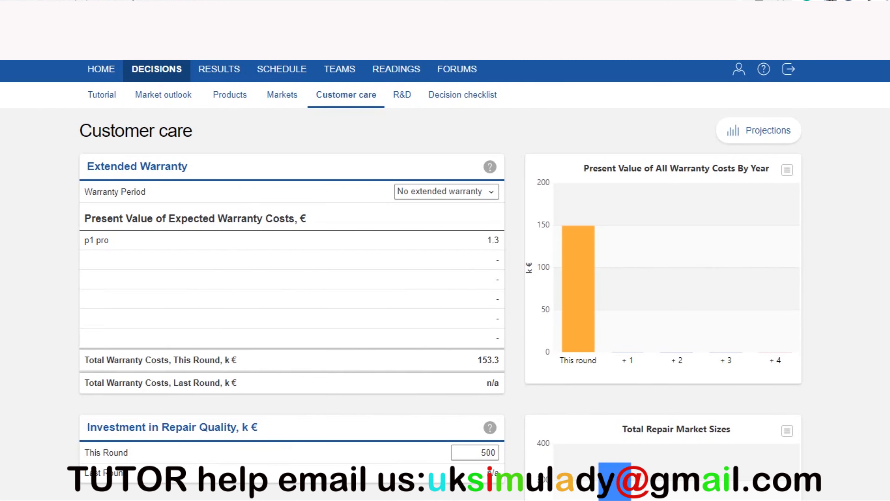
{"action": "scroll", "coordinate": [578, 147], "scroll_direction": "down", "scroll_amount": 8}
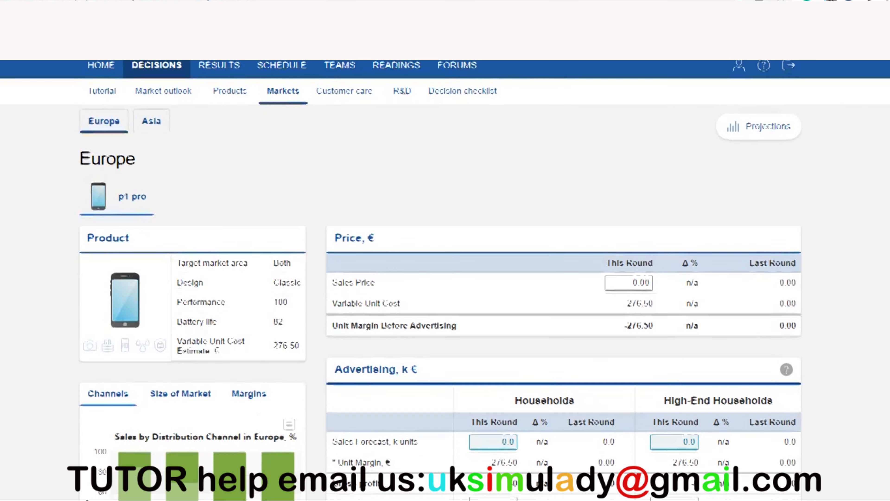
{"action": "scroll", "coordinate": [446, 281], "scroll_direction": "down", "scroll_amount": 2}
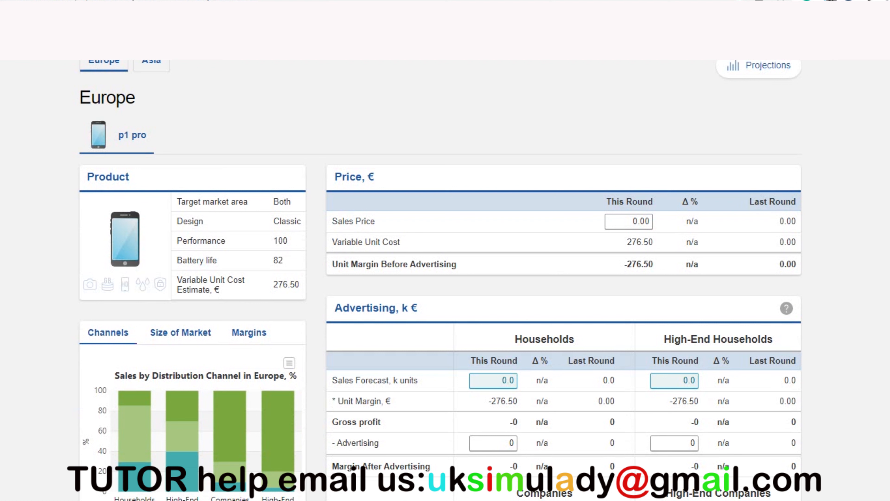
{"action": "double_click", "coordinate": [633, 221]}
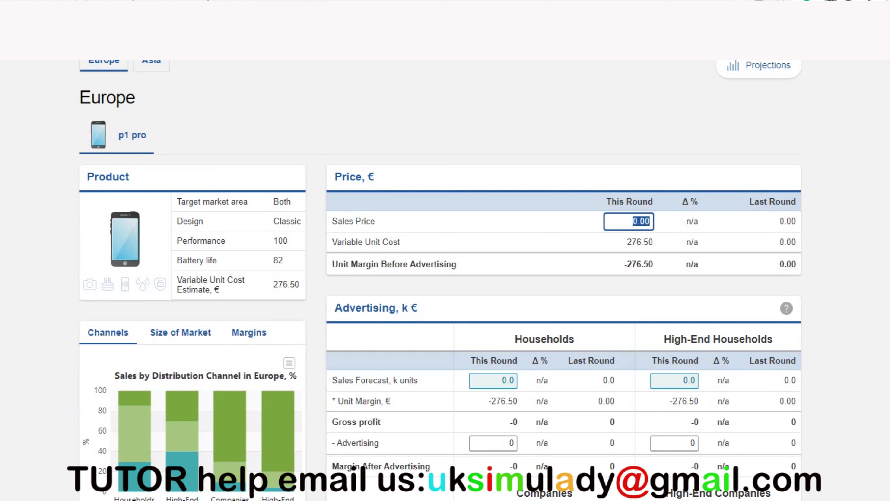
{"action": "scroll", "coordinate": [445, 281], "scroll_direction": "up", "scroll_amount": 2}
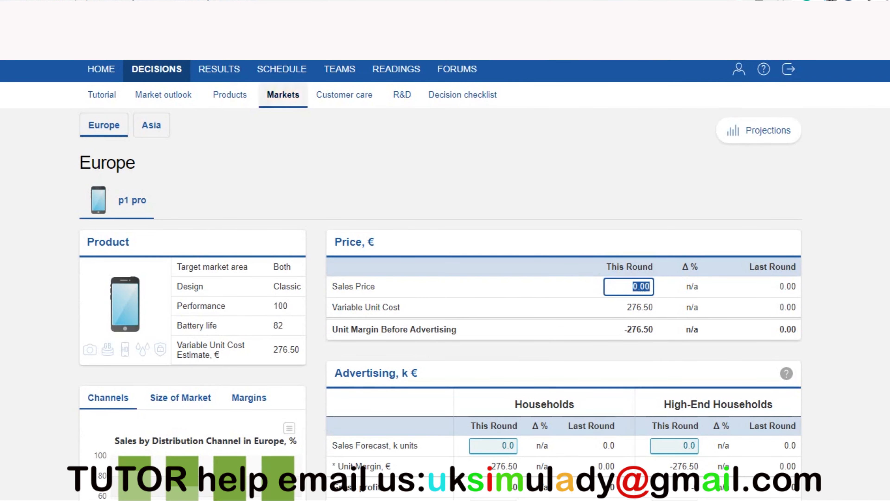
Open the results in a separate browser tab and look through the practice round 1 summary.
{"action": "right_click", "coordinate": [215, 68]}
{"action": "left_click", "coordinate": [275, 95]}
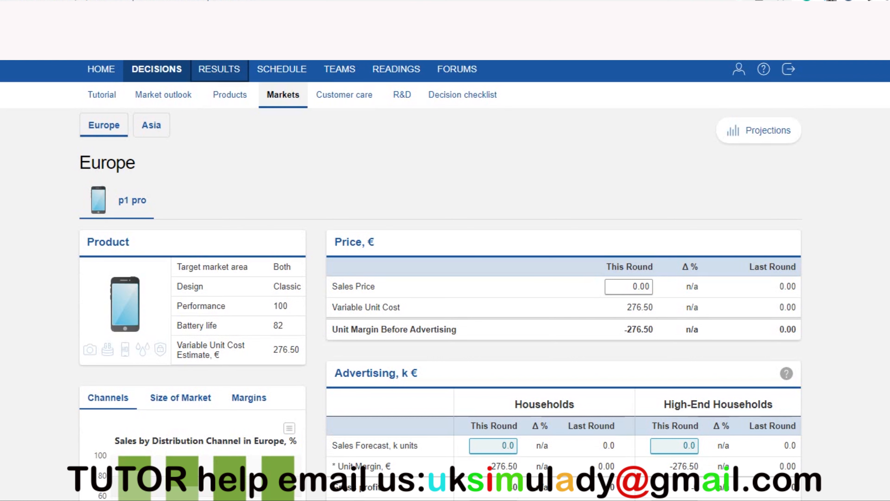
{"action": "key", "text": "ctrl+Tab"}
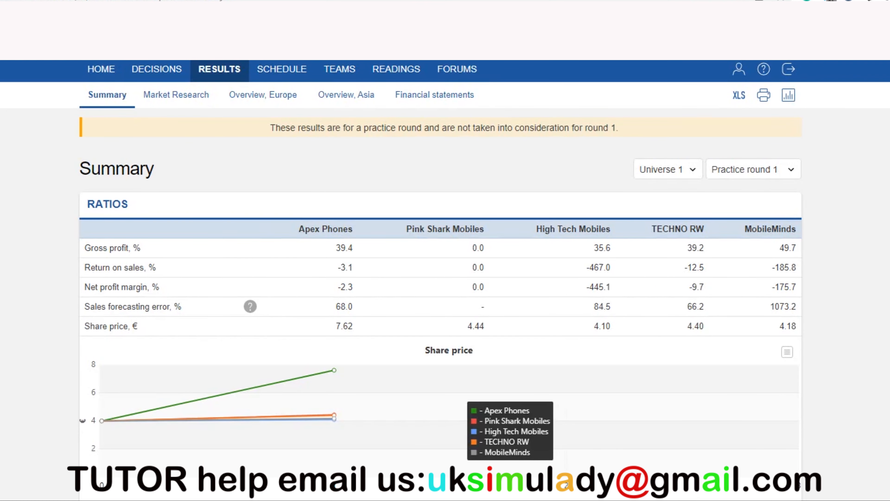
{"action": "scroll", "coordinate": [445, 273], "scroll_direction": "down", "scroll_amount": 9}
{"action": "scroll", "coordinate": [445, 274], "scroll_direction": "up", "scroll_amount": 9}
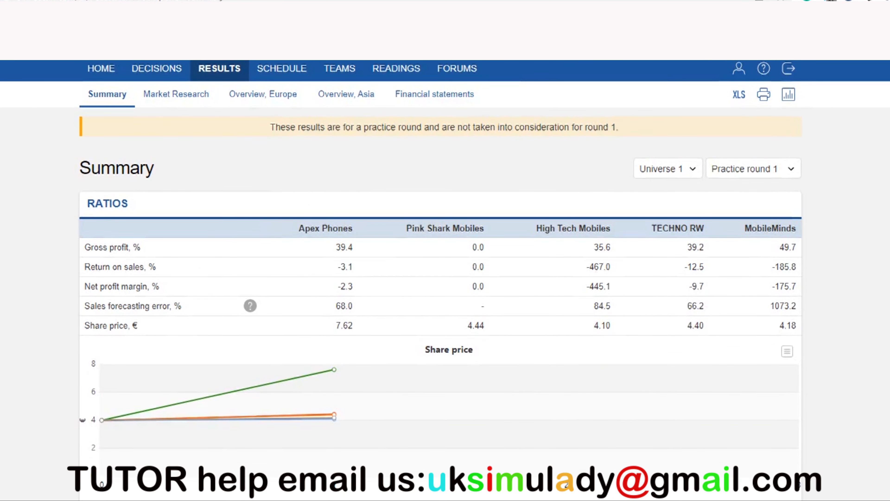
Compare the teams' ratios, share prices and technology indices in the summary, and open the Europe overview.
{"action": "scroll", "coordinate": [337, 351], "scroll_direction": "down", "scroll_amount": 2}
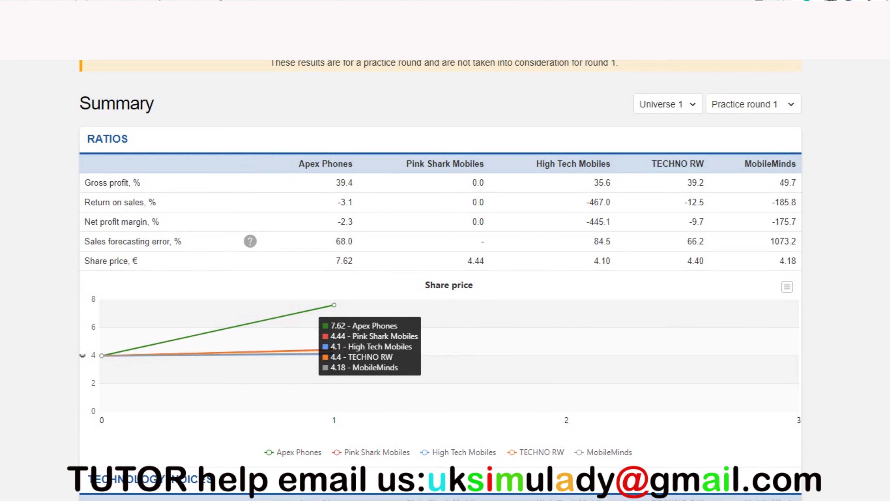
{"action": "scroll", "coordinate": [445, 280], "scroll_direction": "down", "scroll_amount": 5}
{"action": "scroll", "coordinate": [445, 280], "scroll_direction": "down", "scroll_amount": 2}
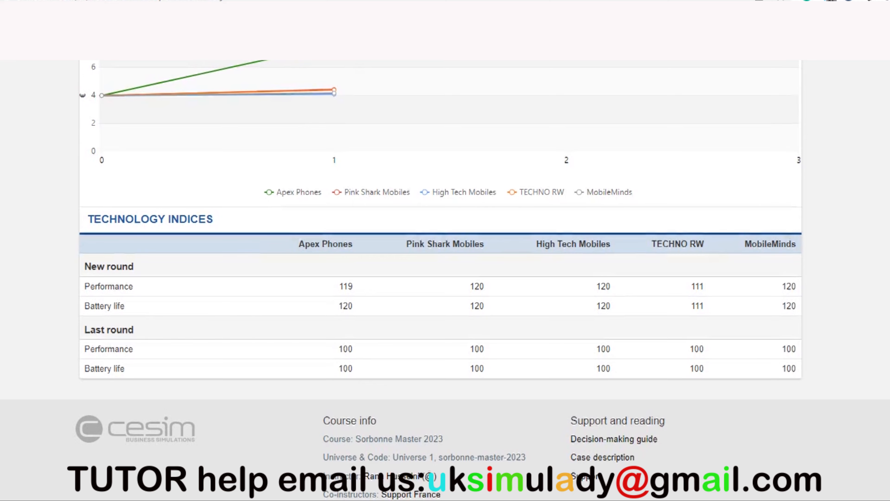
{"action": "scroll", "coordinate": [445, 281], "scroll_direction": "up", "scroll_amount": 5}
{"action": "scroll", "coordinate": [445, 281], "scroll_direction": "up", "scroll_amount": 4}
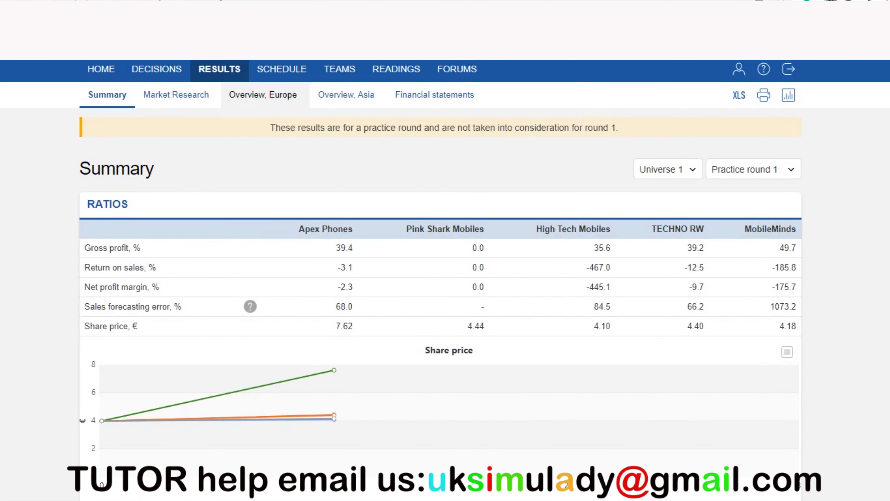
{"action": "left_click", "coordinate": [263, 94]}
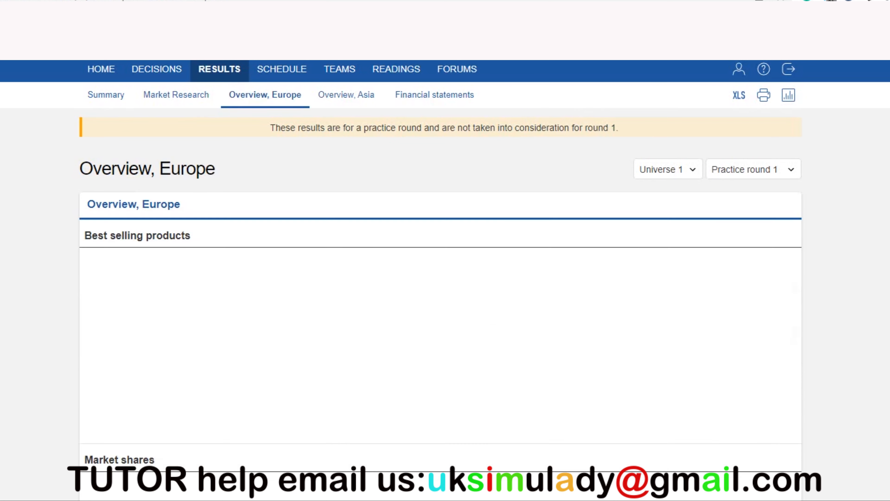